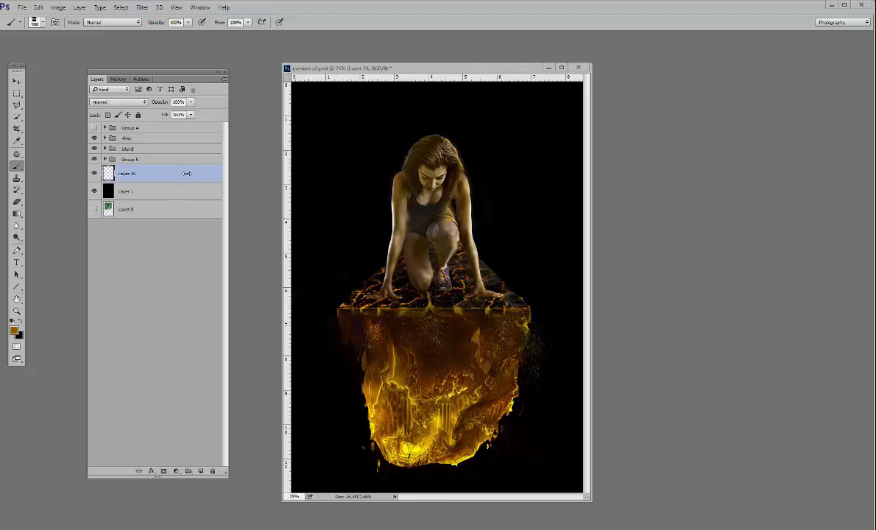
Step: Pick the 2397 px flame brush and stamp orange flames beside the woman on Layer 26
{"action": "left_click", "coordinate": [44, 22]}
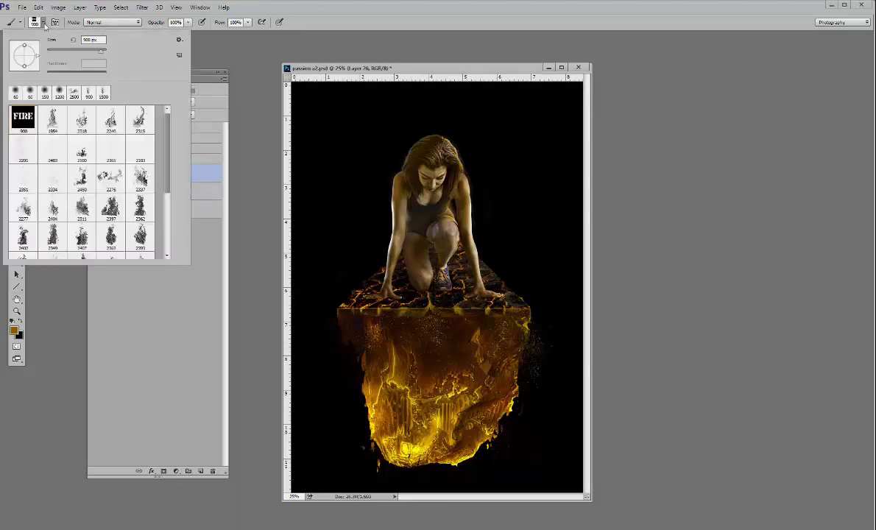
{"action": "left_click", "coordinate": [109, 208]}
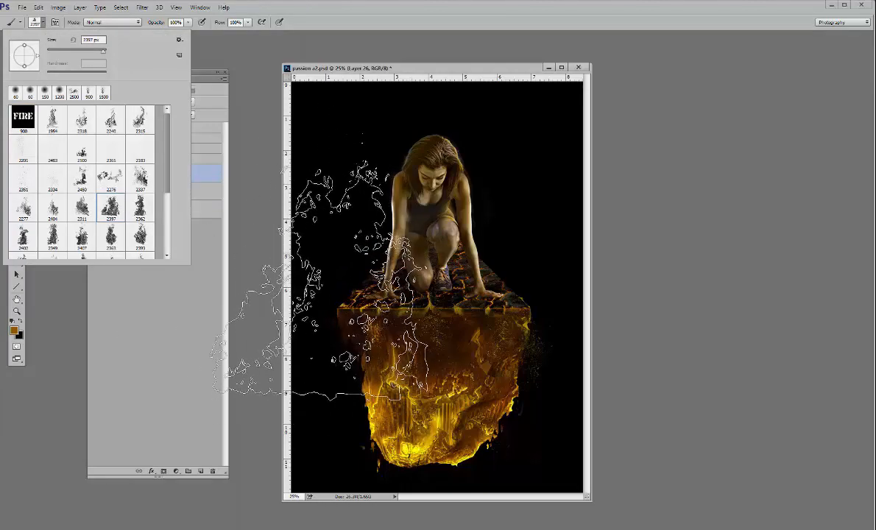
{"action": "left_click", "coordinate": [331, 269]}
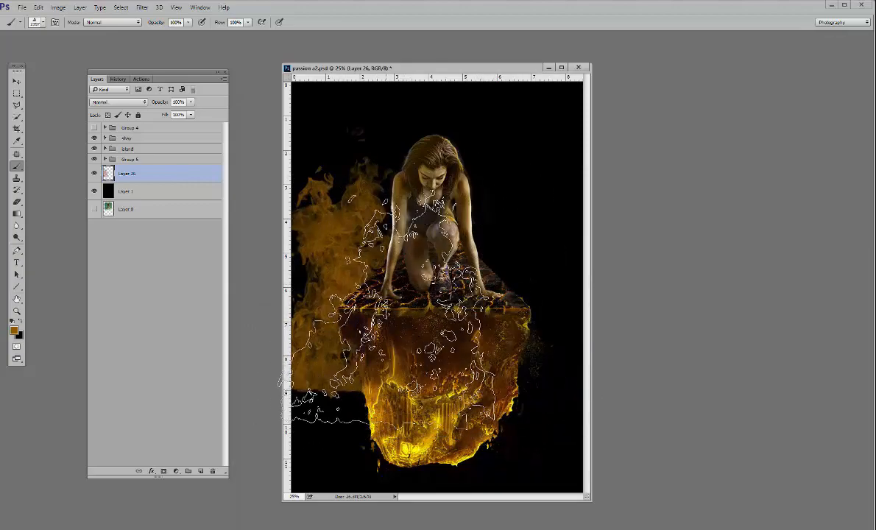
Step: Add a new layer and stamp yellow flames over the orange ones, sampling the colour from the glowing lava
{"action": "left_click", "coordinate": [200, 471]}
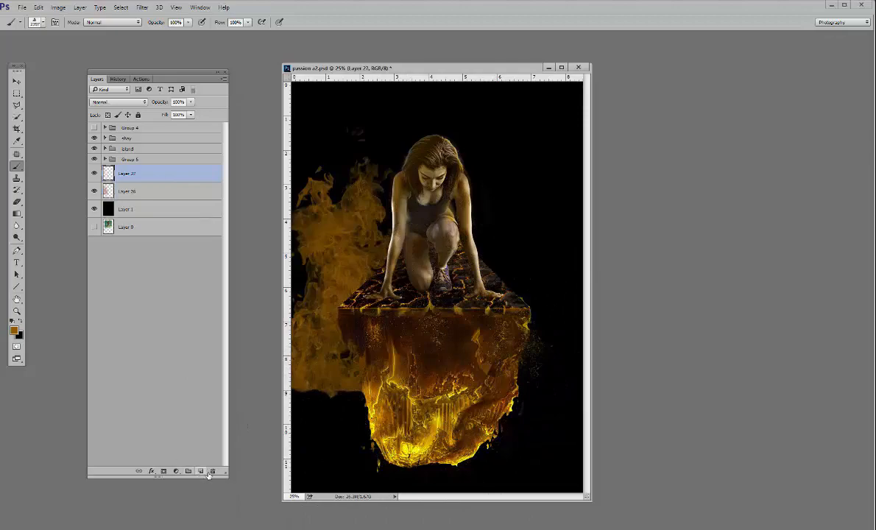
{"action": "left_click", "coordinate": [372, 423], "text": "alt"}
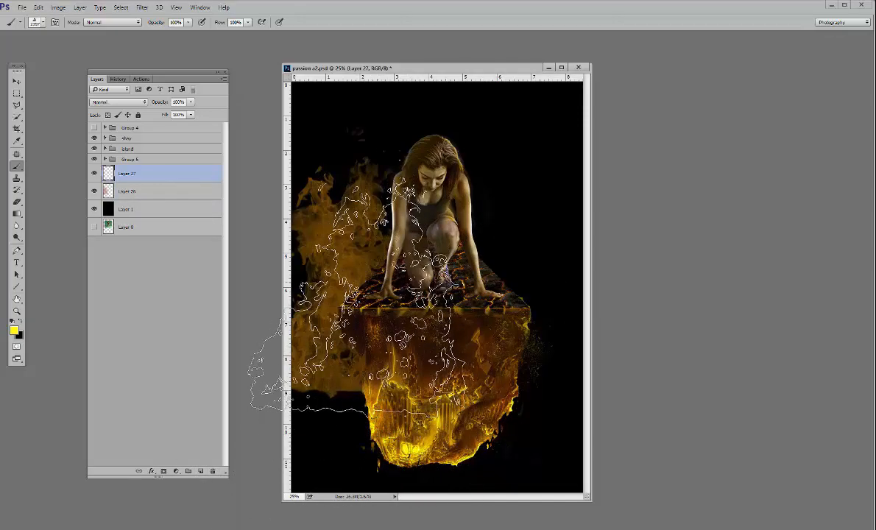
{"action": "left_click", "coordinate": [371, 295]}
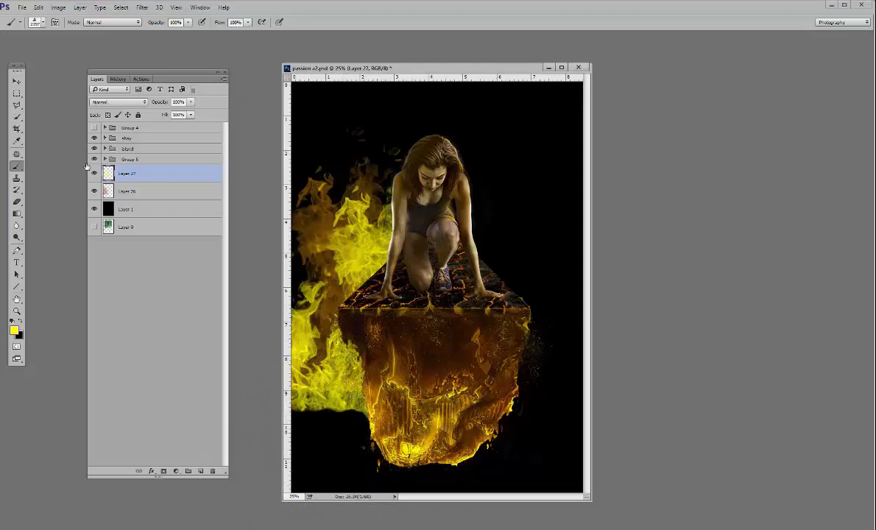
Step: Try blend modes such as Multiply, Soft Light and Overlay on the yellow flame layer, then restore Normal
{"action": "left_click", "coordinate": [123, 102]}
{"action": "left_click", "coordinate": [107, 128]}
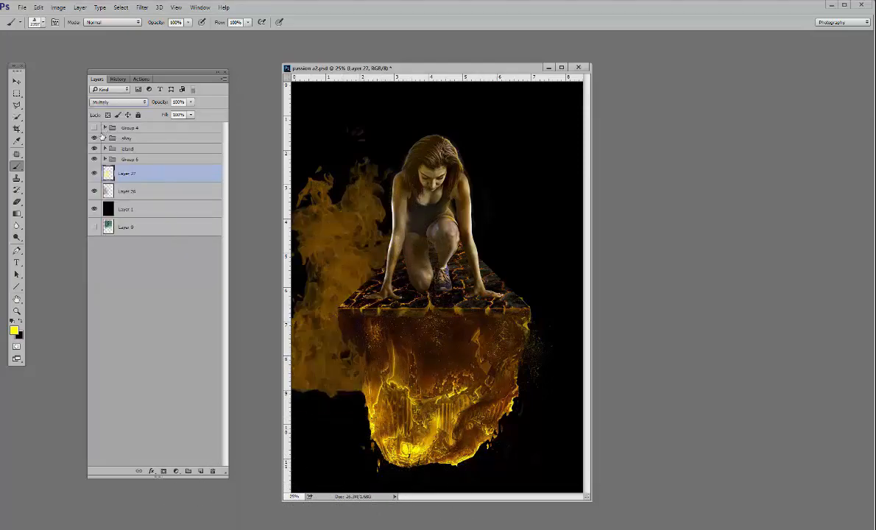
{"action": "key", "text": "Down"}
{"action": "key", "text": "Down"}
{"action": "key", "text": "Down"}
{"action": "key", "text": "Down"}
{"action": "key", "text": "Down"}
{"action": "key", "text": "Down"}
{"action": "key", "text": "Down"}
{"action": "key", "text": "Down"}
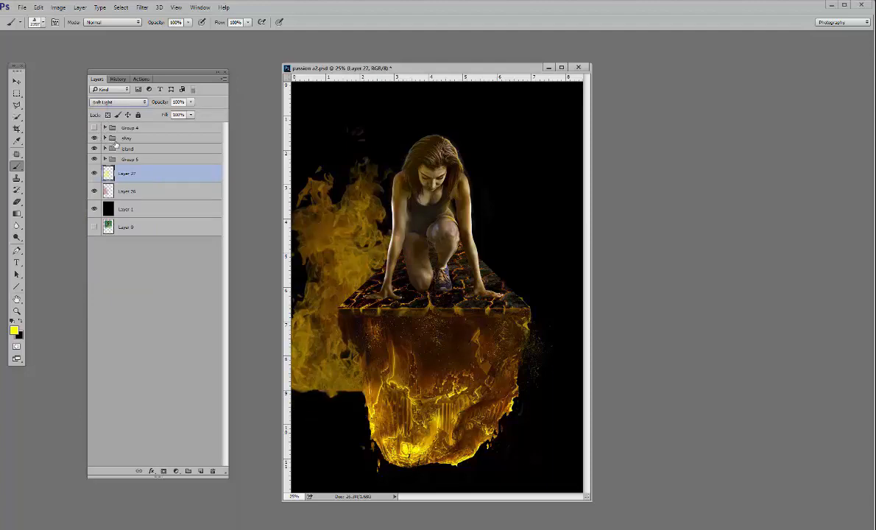
{"action": "left_click", "coordinate": [103, 101]}
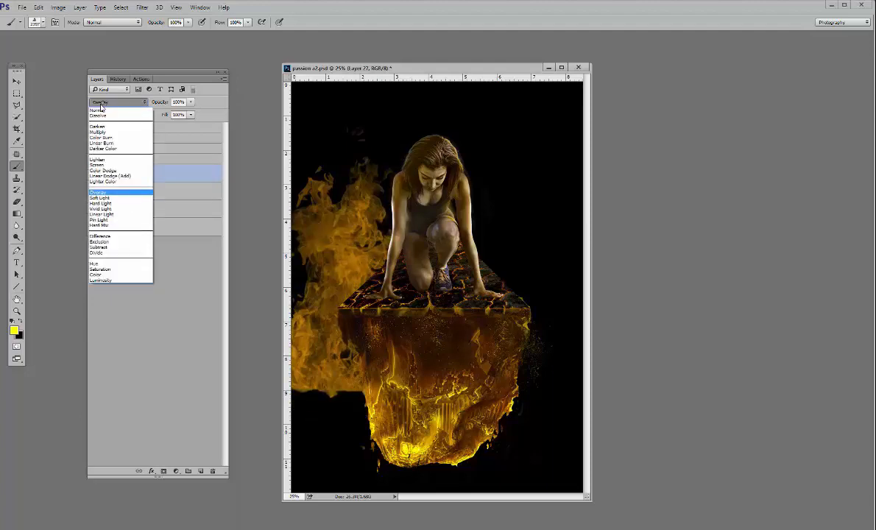
{"action": "left_click", "coordinate": [102, 104]}
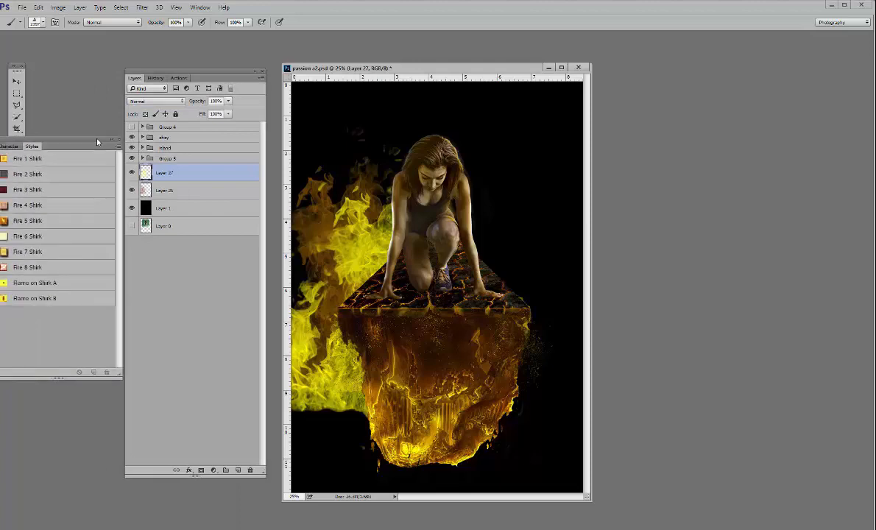
Step: Delete the yellow flame layer, keeping the orange flames on Layer 26
{"action": "left_click_drag", "start_coordinate": [90, 129], "coordinate": [125, 123]}
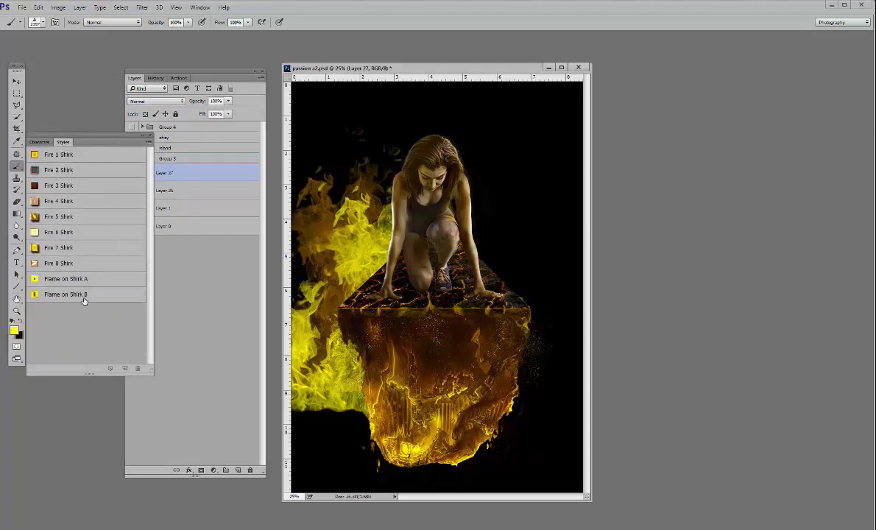
{"action": "key", "text": "v"}
{"action": "left_click", "coordinate": [208, 73]}
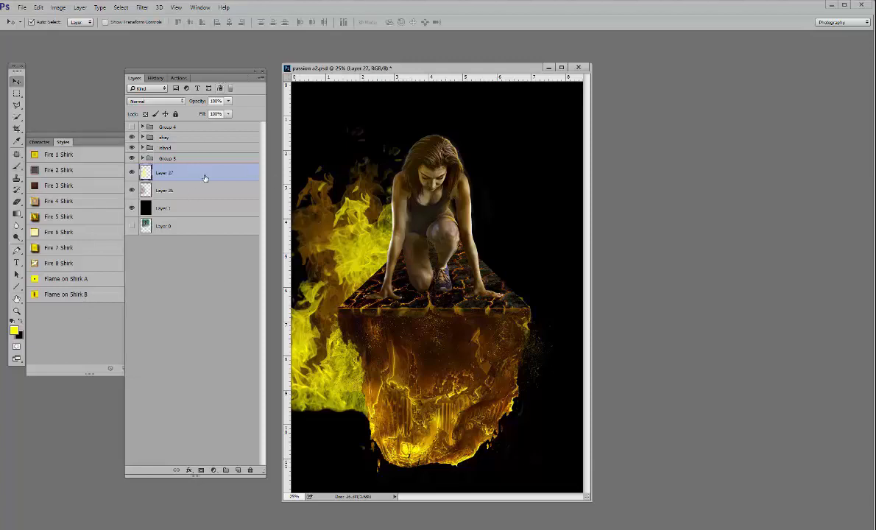
{"action": "key", "text": "Delete"}
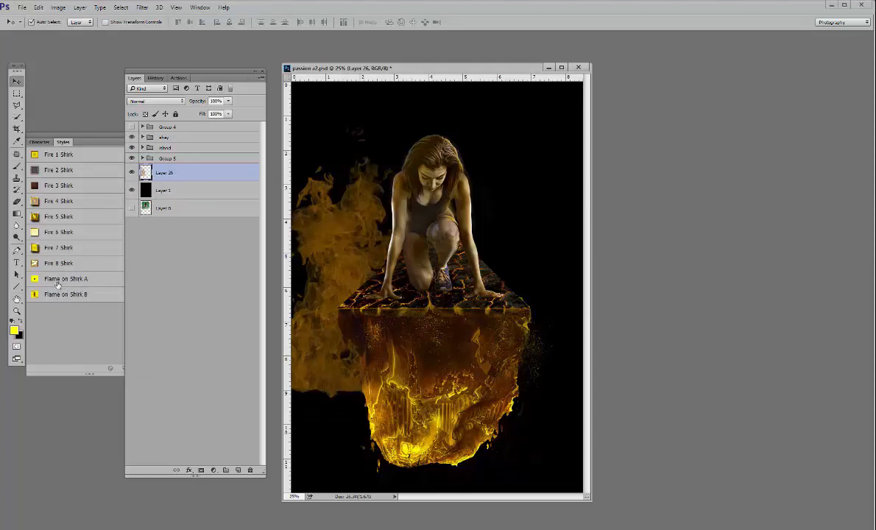
Step: Compare the Flame on Shirk B and Flame on Shirk A styles on Layer 26, ending with Flame on Shirk A
{"action": "left_click", "coordinate": [103, 297]}
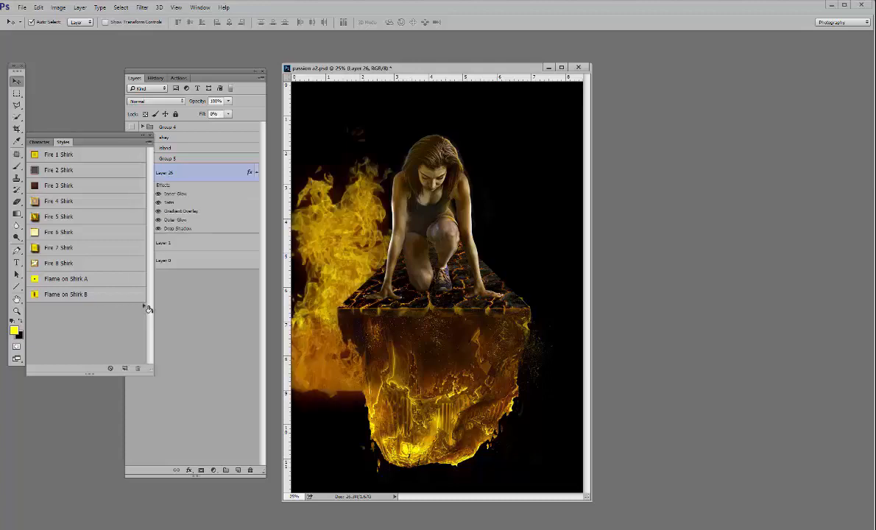
{"action": "left_click", "coordinate": [103, 278]}
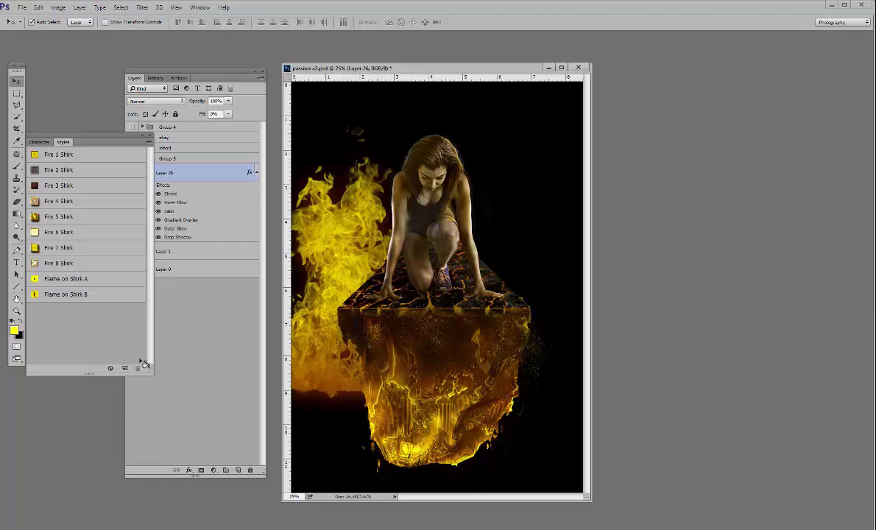
{"action": "left_click", "coordinate": [110, 295]}
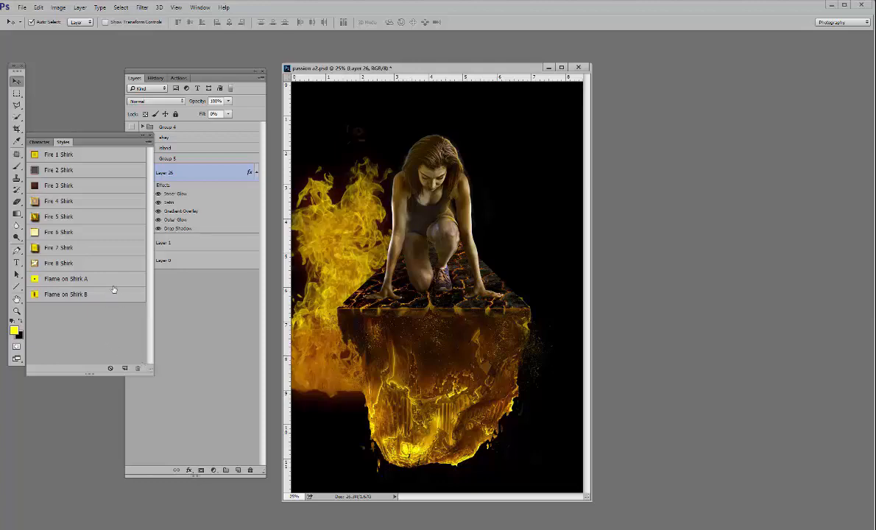
{"action": "left_click", "coordinate": [109, 282]}
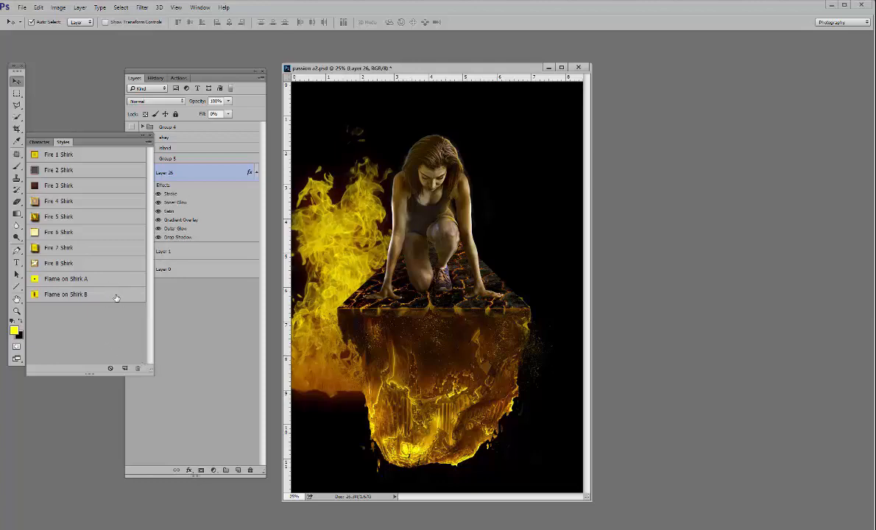
Step: Stamp more flames on Layer 26 along the other side of the woman and island with the 2402 px and 2349 px fire brushes
{"action": "key", "text": "b"}
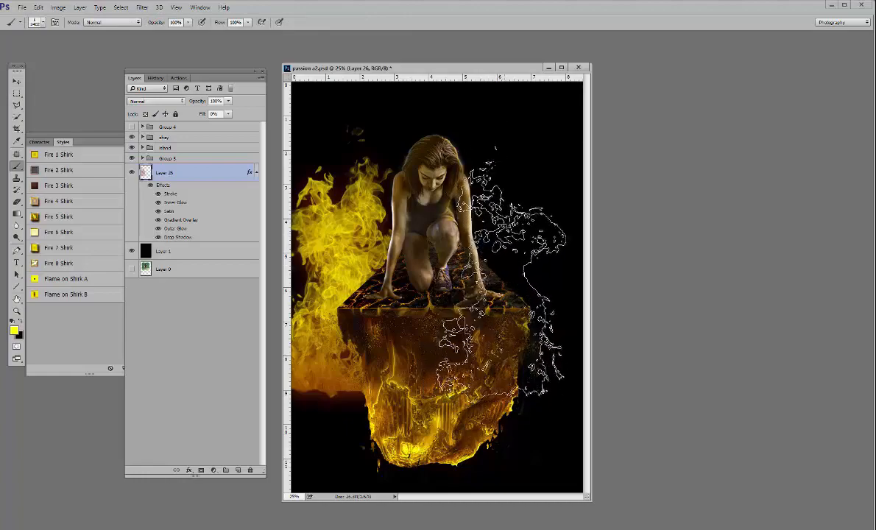
{"action": "left_click", "coordinate": [506, 255]}
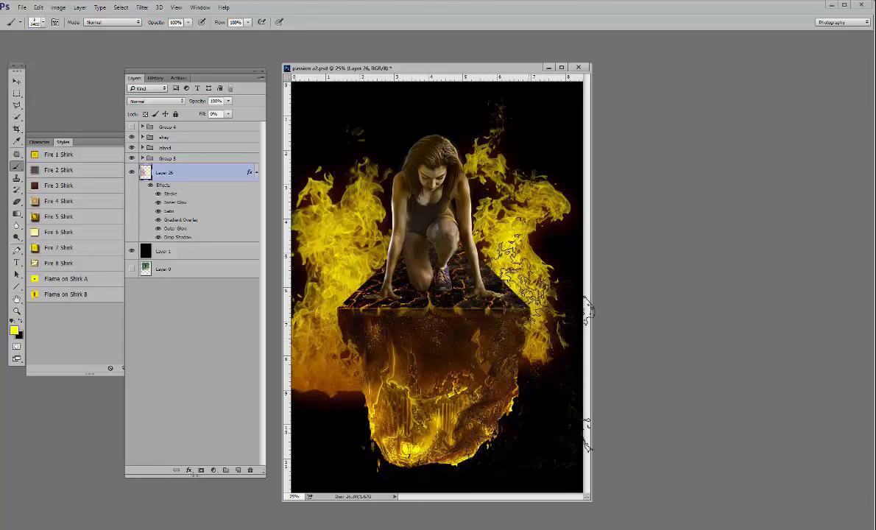
{"action": "key", "text": "period"}
{"action": "key", "text": "period"}
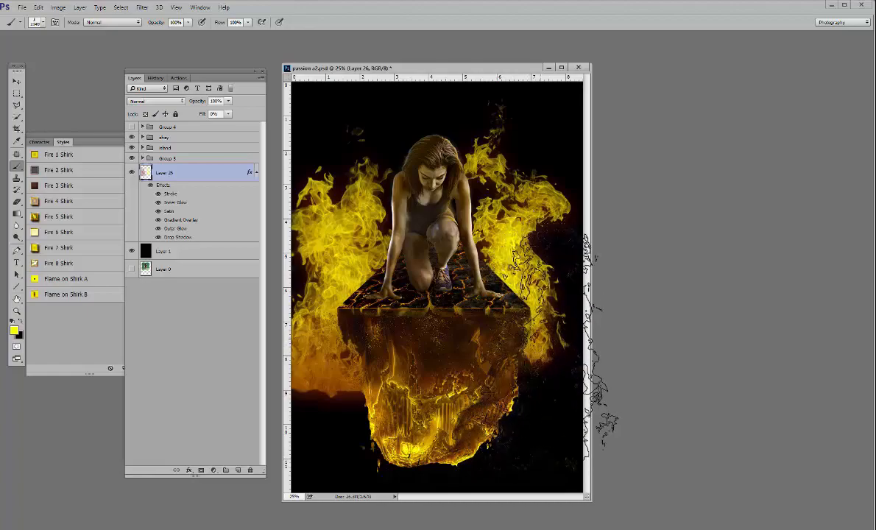
{"action": "left_click", "coordinate": [549, 344]}
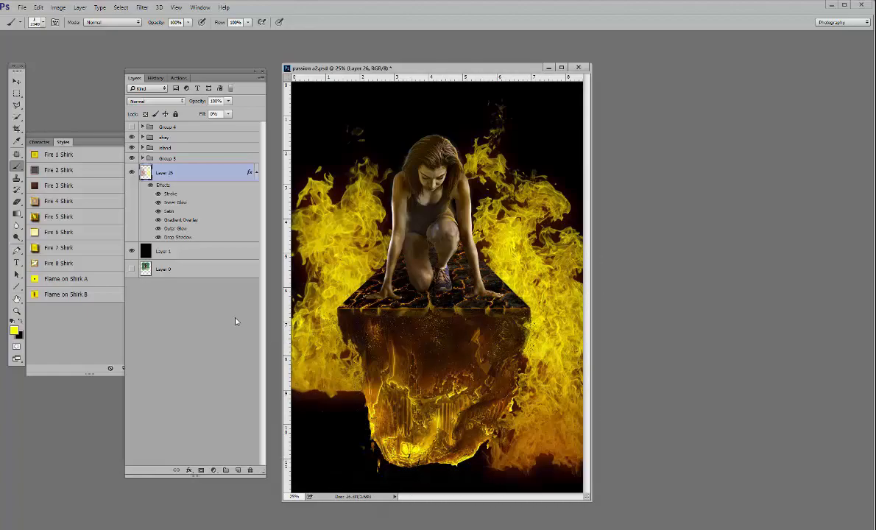
Step: Add a new layer, stamp flames around the island's base with the 2407 px brush, and apply the Flame on Shirk B style
{"action": "key", "text": "ctrl+shift+alt+n"}
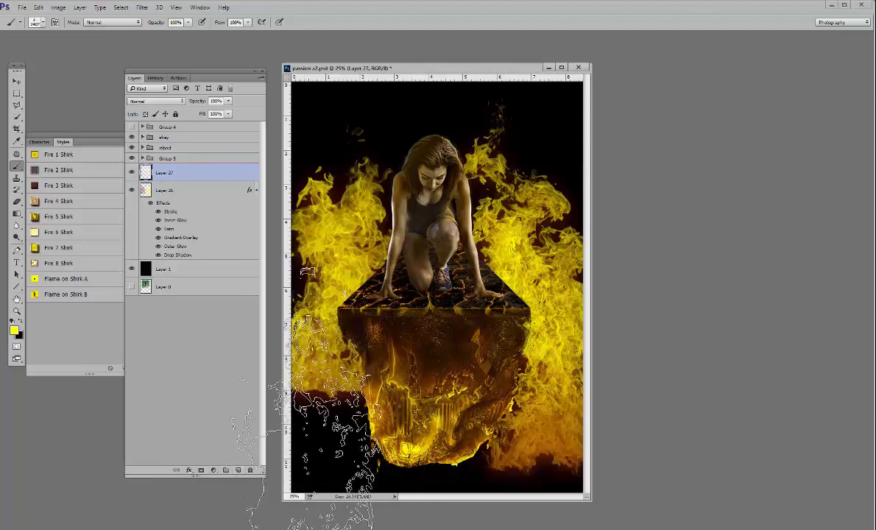
{"action": "left_click", "coordinate": [316, 417]}
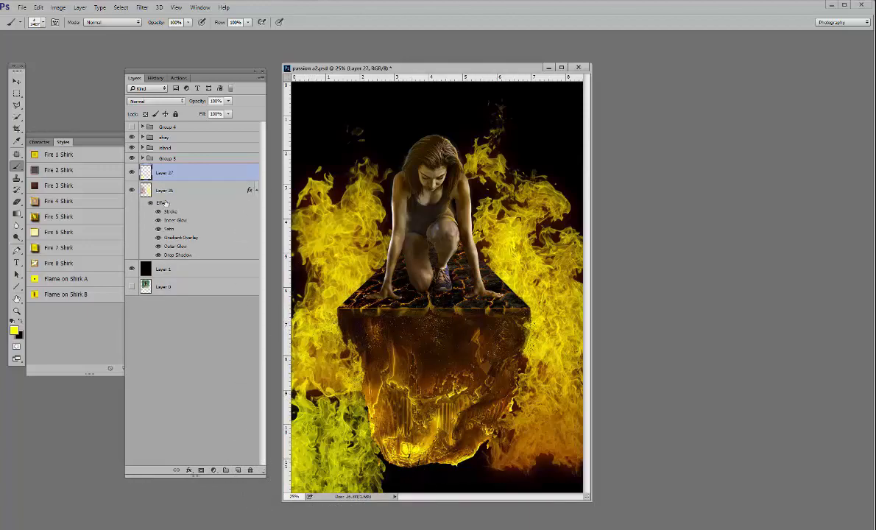
{"action": "left_click", "coordinate": [64, 293]}
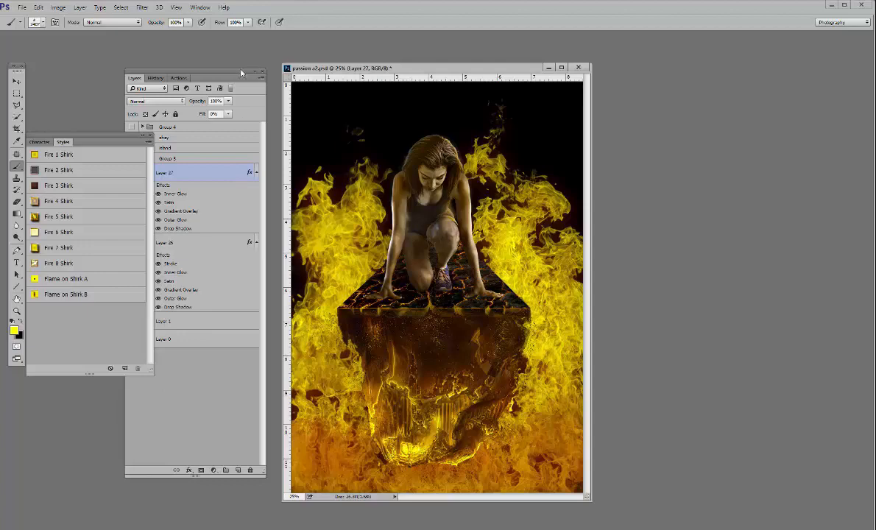
Step: Group Layer 26 and Layer 27 and hide the group
{"action": "left_click_drag", "start_coordinate": [242, 72], "coordinate": [256, 73]}
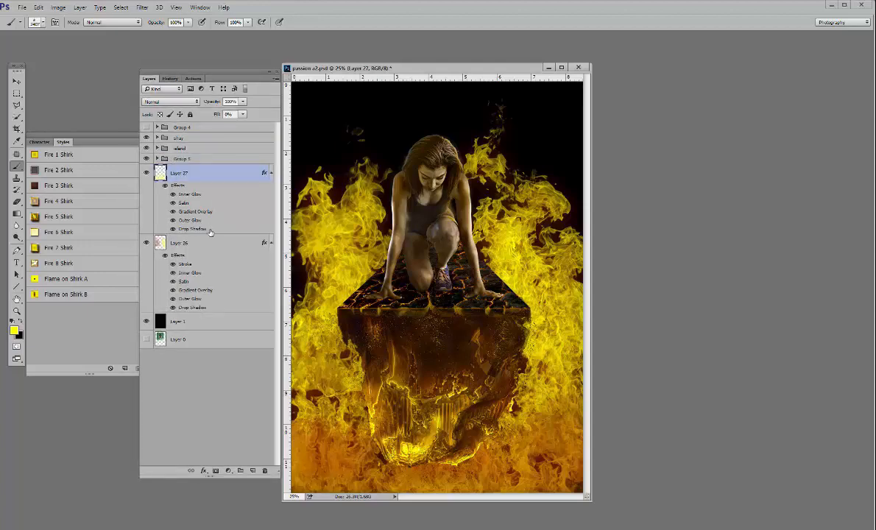
{"action": "left_click", "coordinate": [237, 245], "text": "ctrl"}
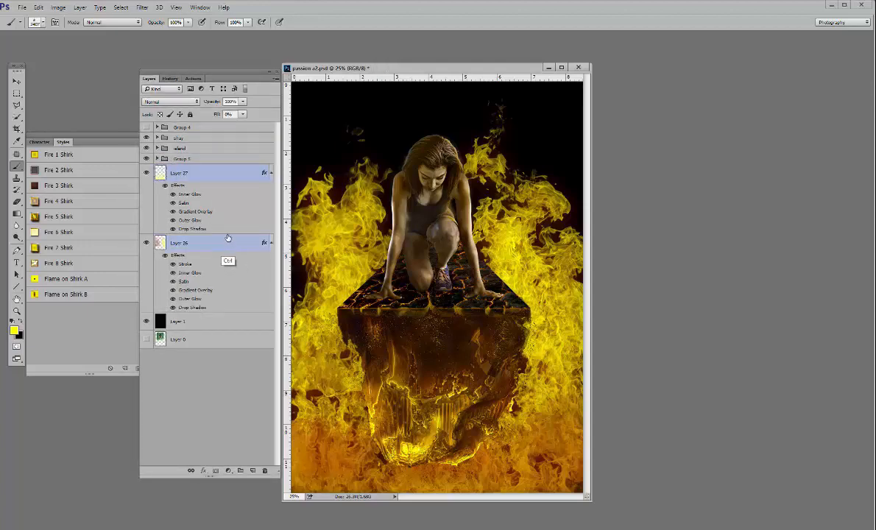
{"action": "key", "text": "ctrl+g"}
{"action": "left_click", "coordinate": [146, 169]}
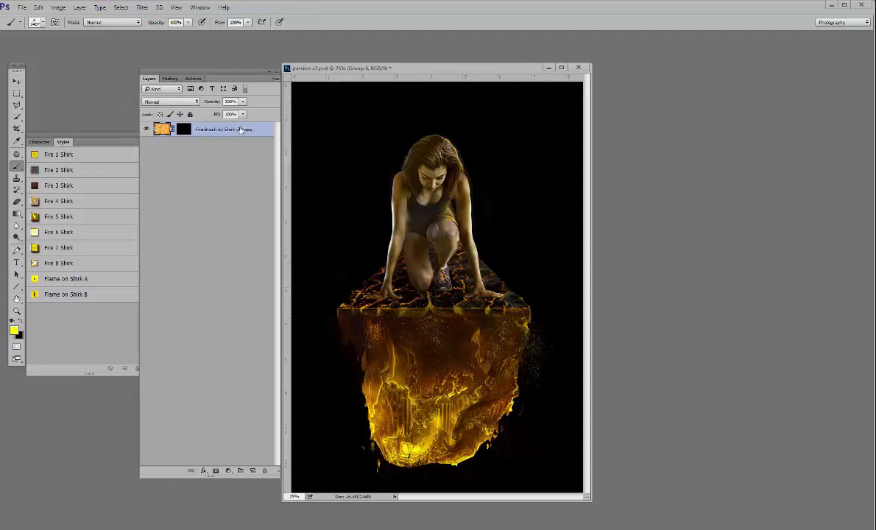
Step: Copy the masked Fire Brush by Shirk-24 layer into the composite and paint its mask white with fire brushes around the island and woman
{"action": "left_click_drag", "start_coordinate": [240, 130], "coordinate": [393, 144]}
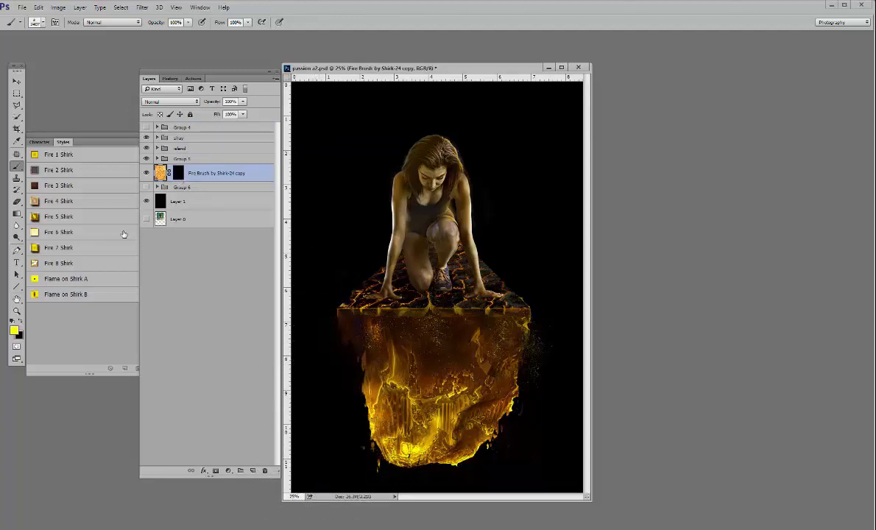
{"action": "key", "text": "x"}
{"action": "left_click", "coordinate": [311, 370]}
{"action": "mouse_move", "coordinate": [437, 424]}
{"action": "left_mouse_down"}
{"action": "mouse_move", "coordinate": [420, 398]}
{"action": "mouse_move", "coordinate": [512, 398]}
{"action": "mouse_move", "coordinate": [567, 369]}
{"action": "mouse_move", "coordinate": [569, 358]}
{"action": "mouse_move", "coordinate": [532, 369]}
{"action": "mouse_move", "coordinate": [521, 394]}
{"action": "mouse_move", "coordinate": [418, 396]}
{"action": "mouse_move", "coordinate": [342, 383]}
{"action": "mouse_move", "coordinate": [304, 369]}
{"action": "mouse_move", "coordinate": [313, 272]}
{"action": "left_mouse_up"}
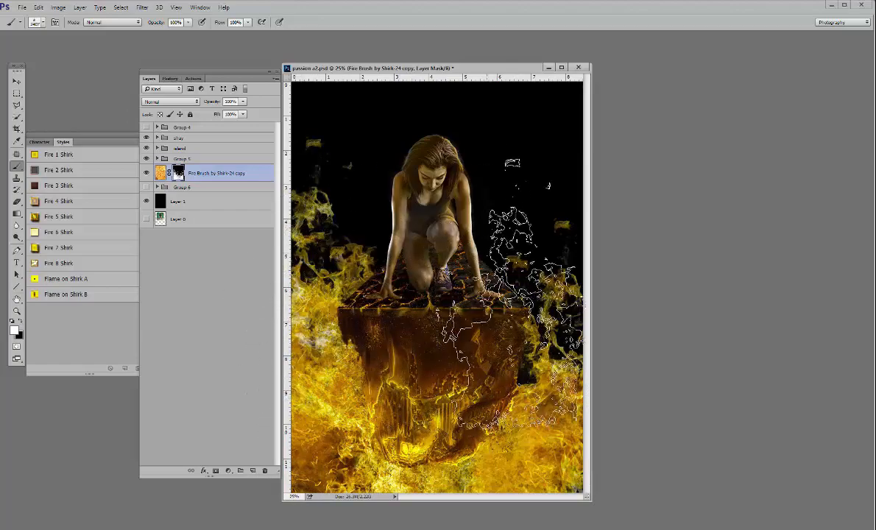
{"action": "mouse_move", "coordinate": [466, 229]}
{"action": "left_mouse_down"}
{"action": "mouse_move", "coordinate": [477, 214]}
{"action": "mouse_move", "coordinate": [525, 359]}
{"action": "left_mouse_up"}
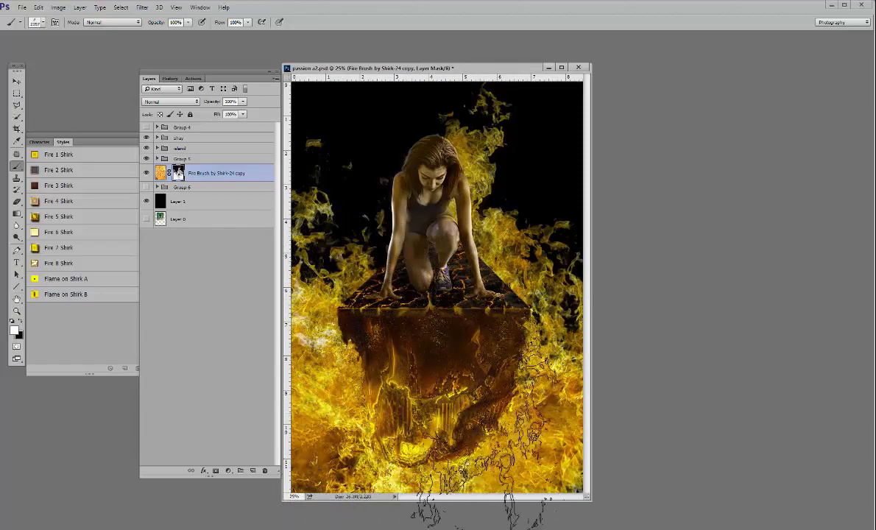
Step: Pick a spark brush and stamp flying sparks into the fire layer's mask across the dark background
{"action": "right_click", "coordinate": [322, 253]}
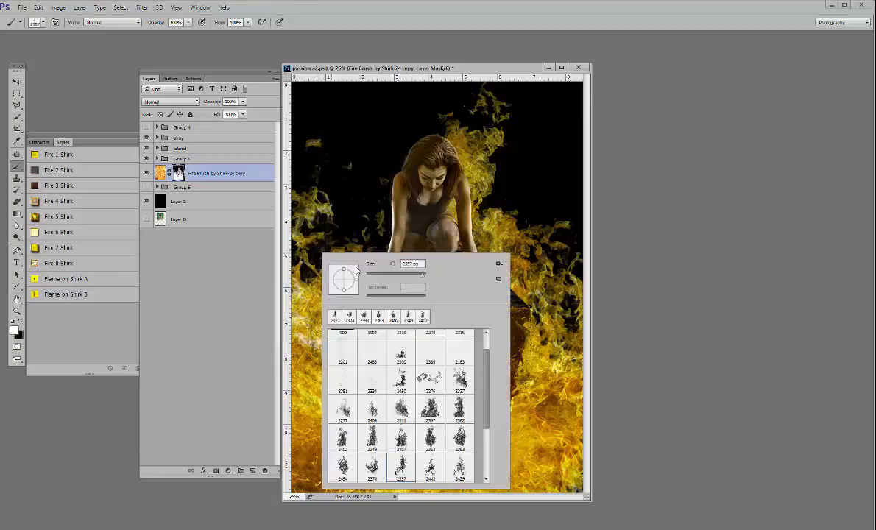
{"action": "left_click", "coordinate": [372, 348]}
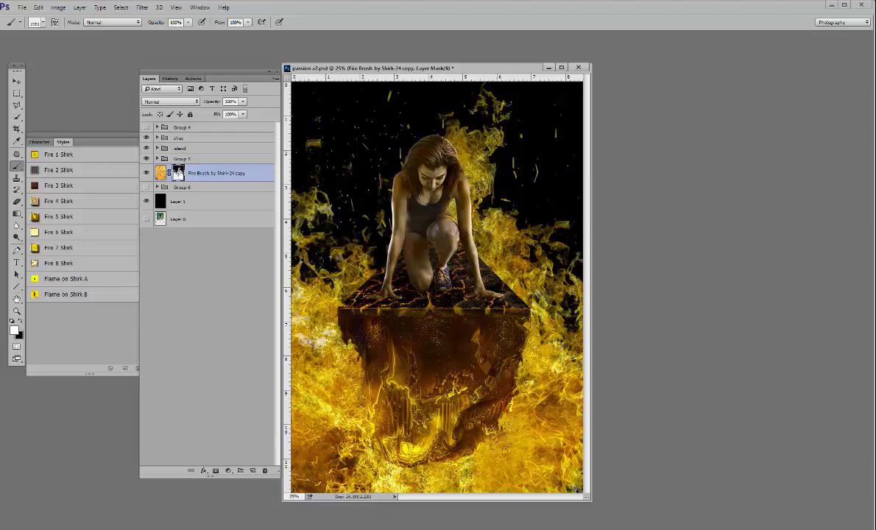
Step: Target the fire layer's image instead of its mask and place the Fire Brush by Shirk-01.jpg window beside the composite
{"action": "left_click", "coordinate": [161, 173]}
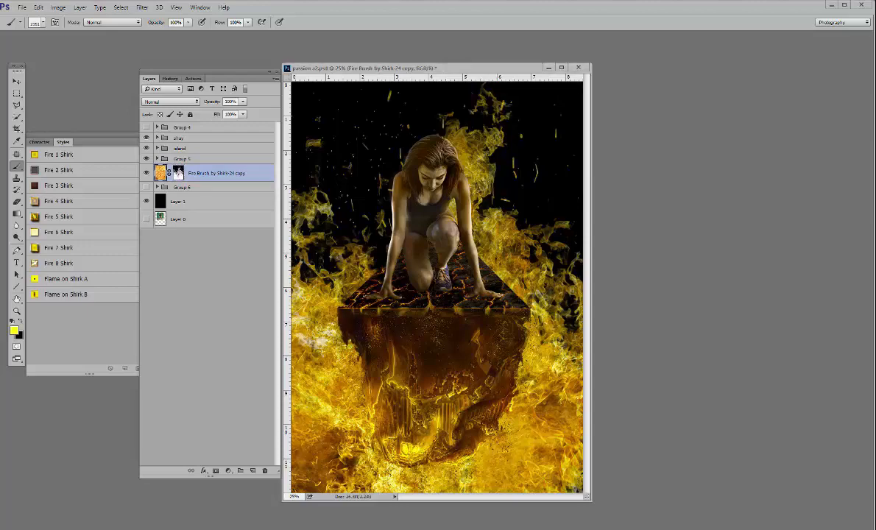
{"action": "mouse_move", "coordinate": [54, 216]}
{"action": "left_mouse_down"}
{"action": "mouse_move", "coordinate": [637, 203]}
{"action": "mouse_move", "coordinate": [663, 193]}
{"action": "left_mouse_up"}
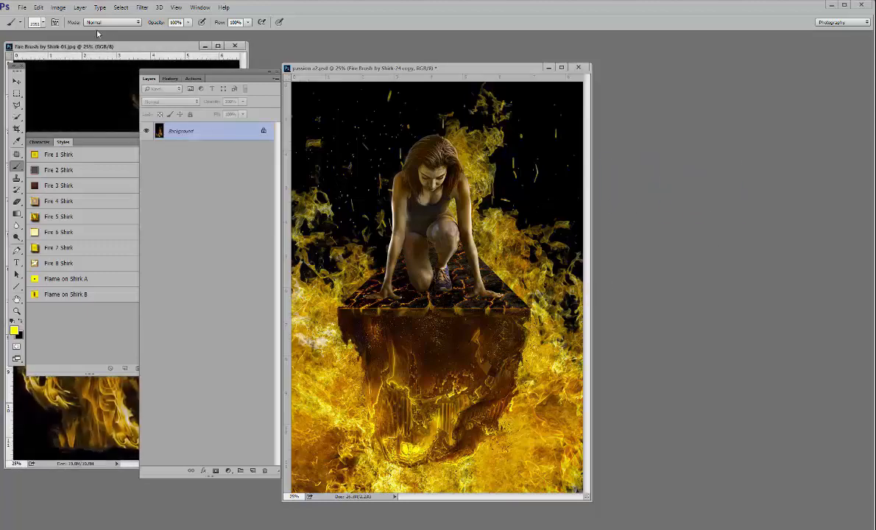
{"action": "mouse_move", "coordinate": [142, 55]}
{"action": "left_mouse_down"}
{"action": "mouse_move", "coordinate": [775, 87]}
{"action": "mouse_move", "coordinate": [737, 78]}
{"action": "left_mouse_up"}
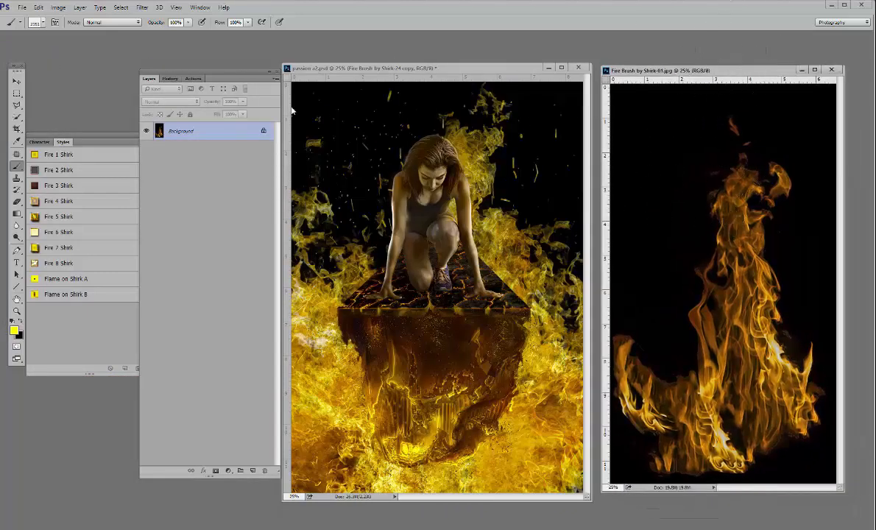
Step: Copy the Fire Brush by Shirk-01.jpg image into the composite above the masked fire layer and set its blend mode to Screen
{"action": "key", "text": "v"}
{"action": "left_click_drag", "start_coordinate": [219, 131], "coordinate": [377, 163]}
{"action": "left_click", "coordinate": [175, 101]}
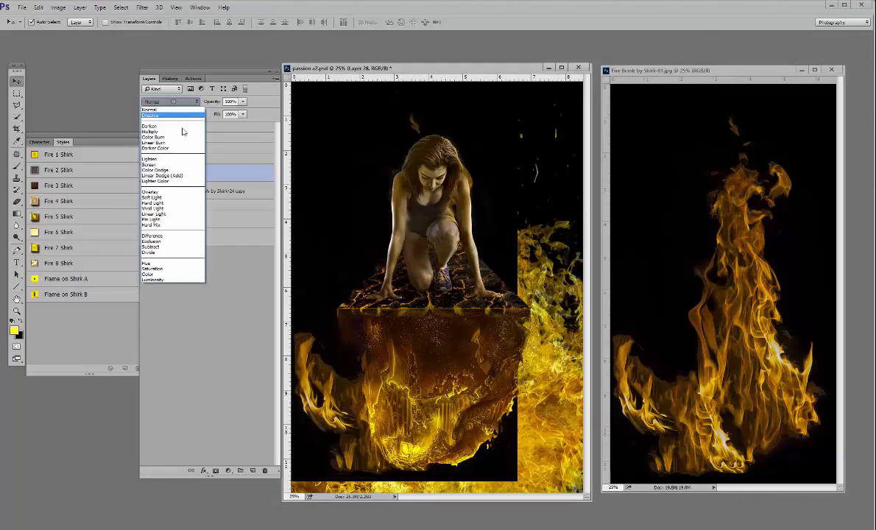
{"action": "left_click", "coordinate": [170, 173]}
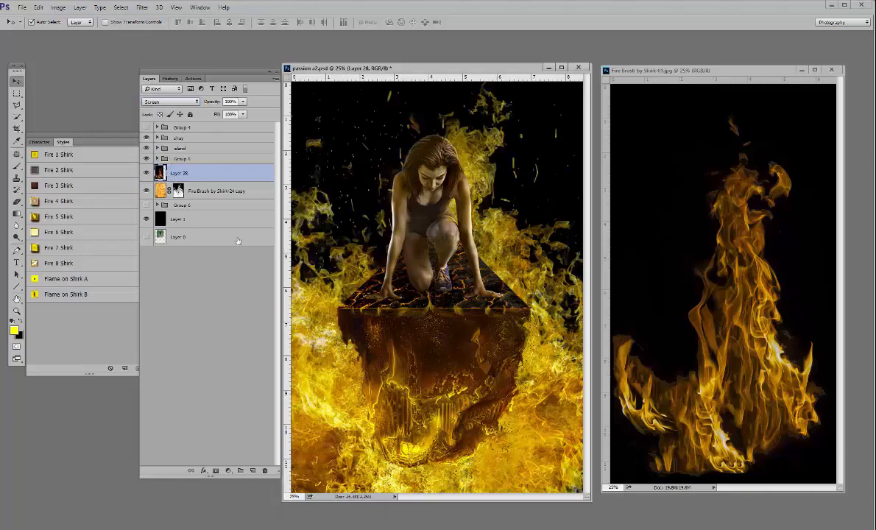
Step: Move the Layer 28 flames up beside the woman and restack the layer above the woman and island groups
{"action": "key", "text": "ctrl+t"}
{"action": "left_click_drag", "start_coordinate": [377, 338], "coordinate": [346, 188]}
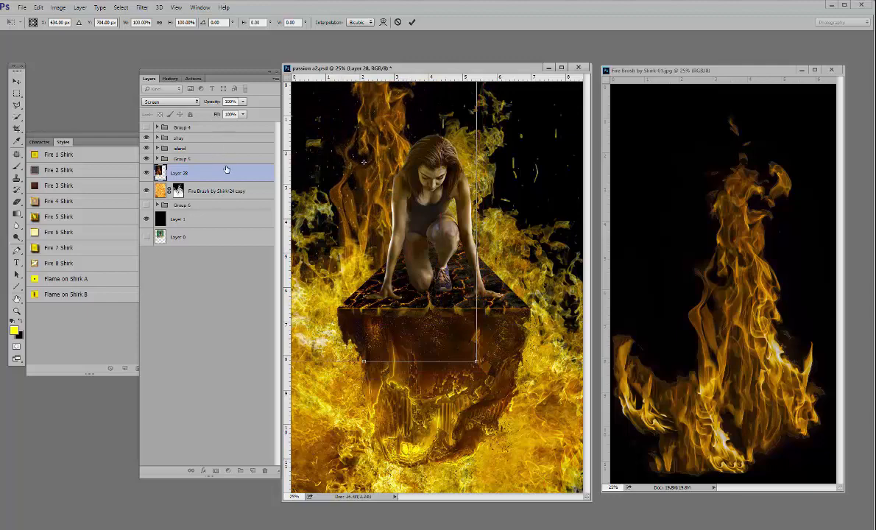
{"action": "key", "text": "Return"}
{"action": "left_click_drag", "start_coordinate": [223, 171], "coordinate": [221, 133]}
Step: Scale the Layer 28 flames down so they burn around the woman's hand on the island's upper edge
{"action": "key", "text": "ctrl+t"}
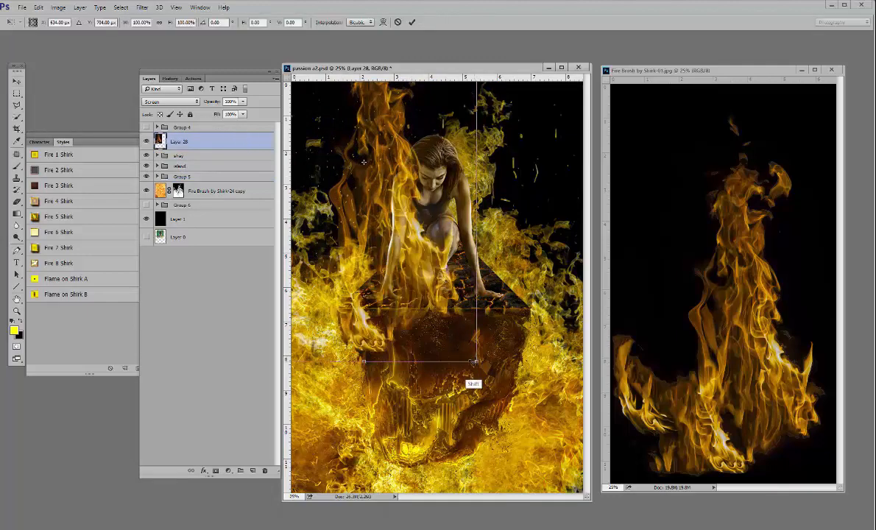
{"action": "left_click_drag", "start_coordinate": [469, 357], "coordinate": [395, 284]}
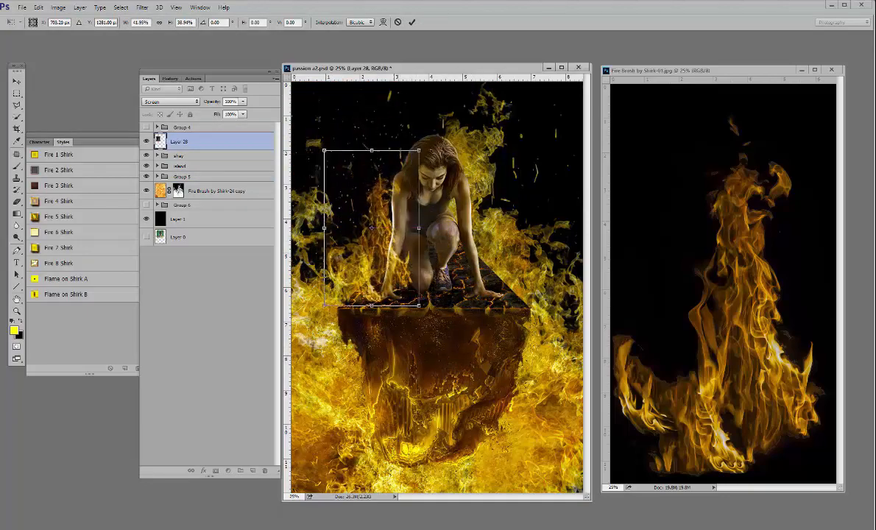
{"action": "left_click_drag", "start_coordinate": [417, 151], "coordinate": [391, 238]}
{"action": "key", "text": "Return"}
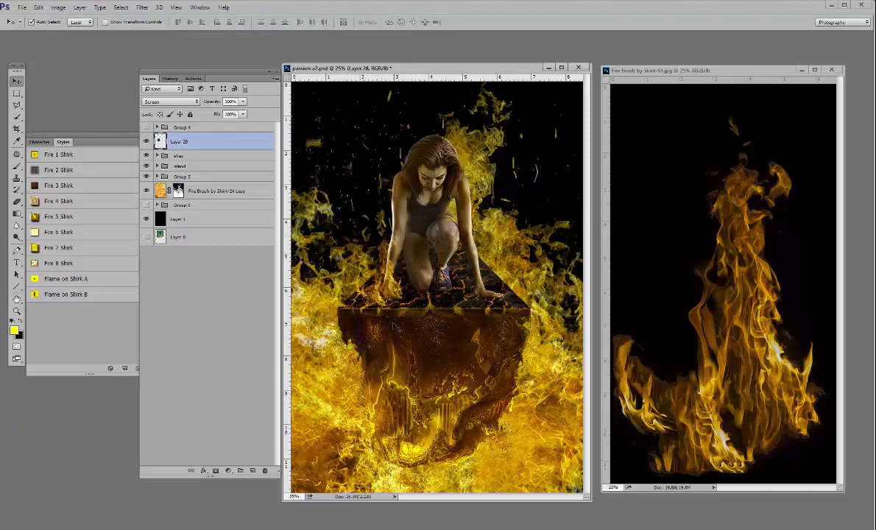
Step: Examine the flames around the woman's hand up close and against the whole composite
{"action": "left_click", "coordinate": [381, 288], "text": "ctrl"}
{"action": "left_click", "coordinate": [392, 293], "text": "ctrl"}
{"action": "left_click", "coordinate": [402, 293], "text": "ctrl"}
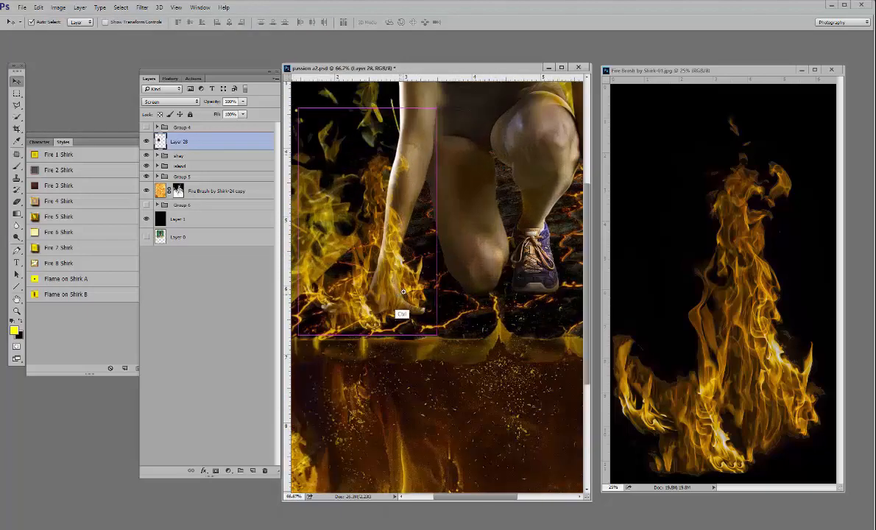
{"action": "left_click", "coordinate": [413, 284], "text": "ctrl+alt"}
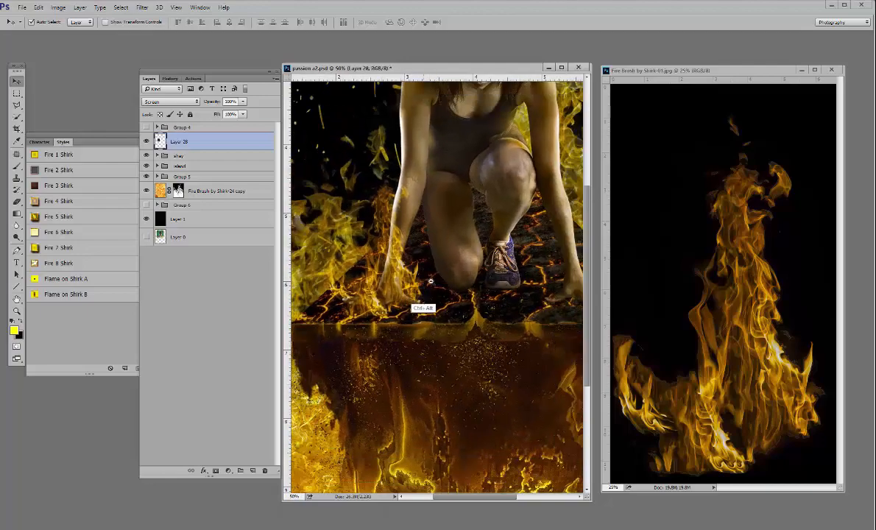
{"action": "left_click", "coordinate": [446, 285], "text": "ctrl+alt"}
{"action": "left_click", "coordinate": [475, 284], "text": "ctrl+alt"}
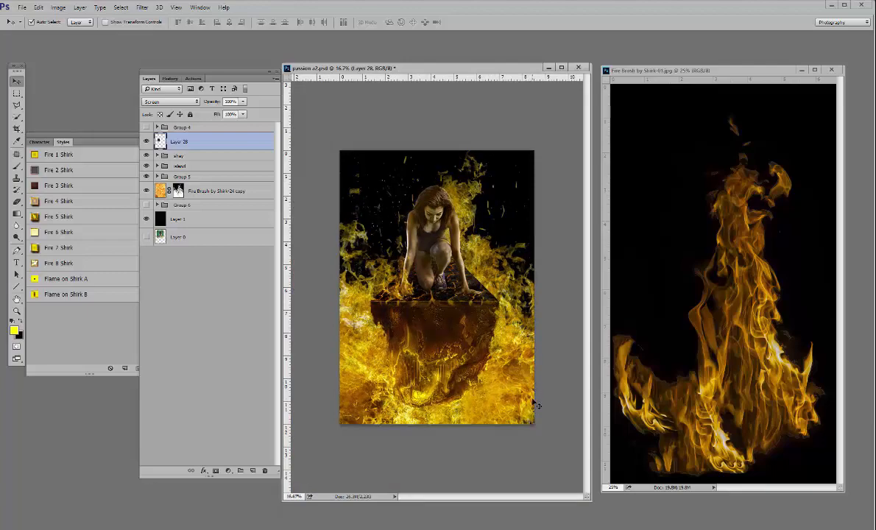
{"action": "key", "text": "ctrl+plus"}
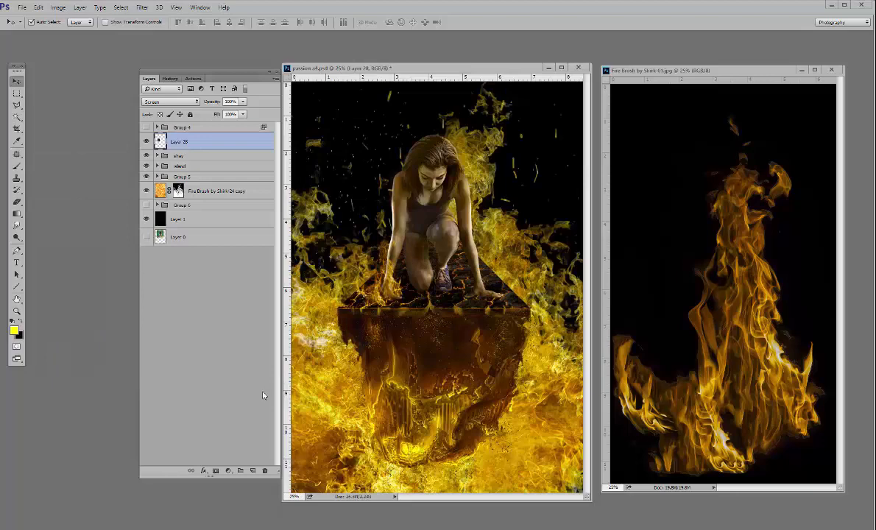
Step: Add the text PASSION in Baskerville Old Face across the island's front face, scaled to nearly the island's width
{"action": "left_click", "coordinate": [17, 263]}
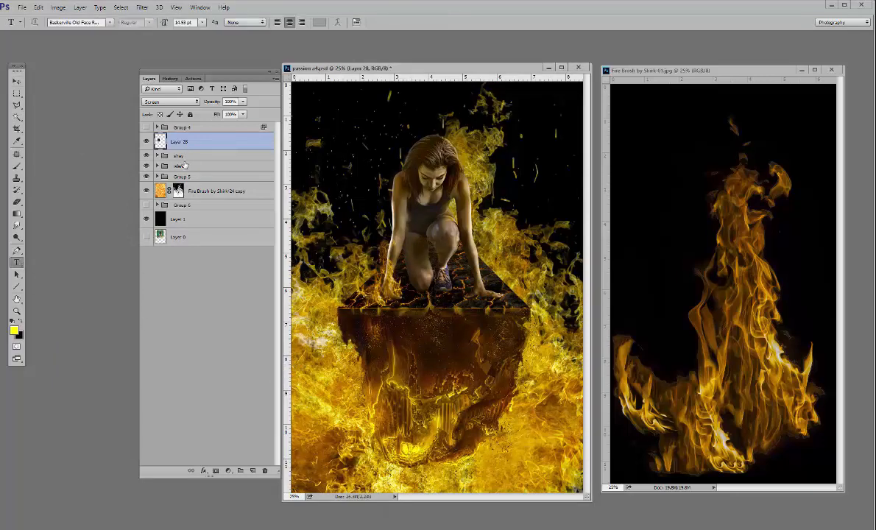
{"action": "left_click", "coordinate": [342, 316]}
{"action": "left_click", "coordinate": [368, 331]}
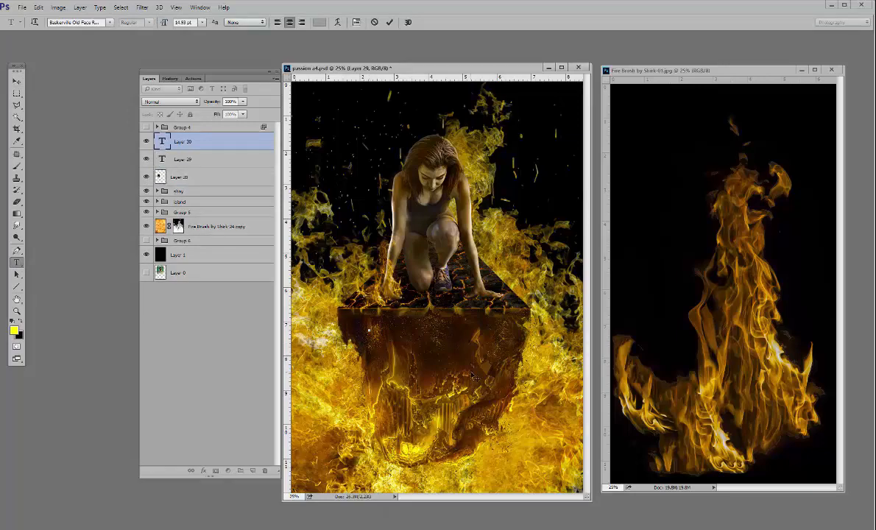
{"action": "type", "text": "PASSION"}
{"action": "left_click_drag", "start_coordinate": [386, 333], "coordinate": [521, 355]}
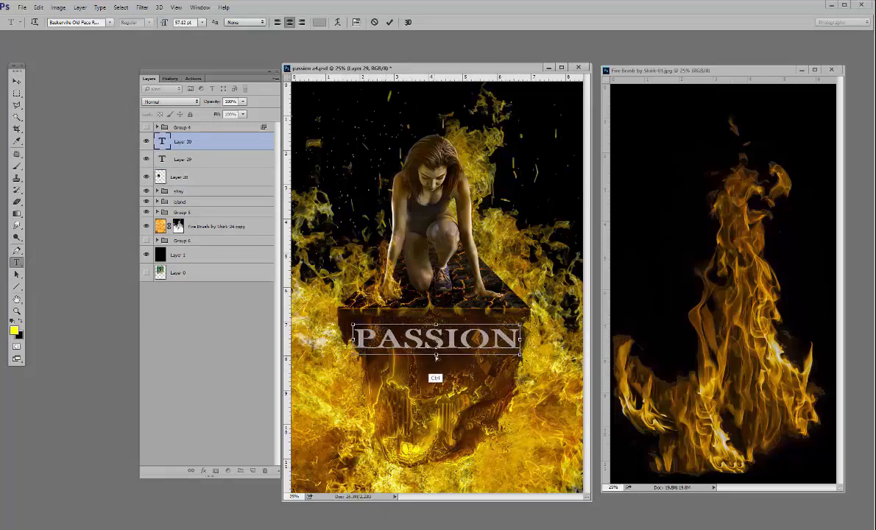
{"action": "mouse_move", "coordinate": [435, 355]}
{"action": "left_mouse_down"}
{"action": "mouse_move", "coordinate": [435, 364]}
{"action": "mouse_move", "coordinate": [444, 343]}
{"action": "mouse_move", "coordinate": [444, 352]}
{"action": "left_mouse_up"}
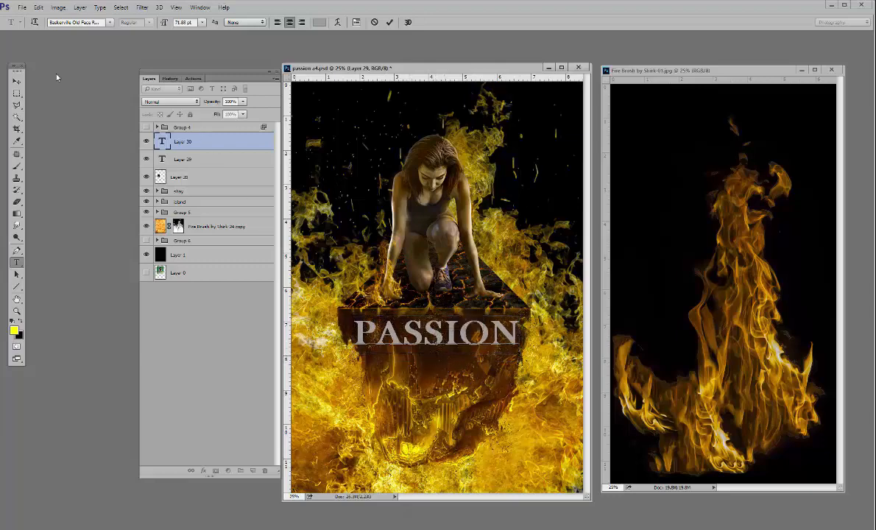
{"action": "left_click", "coordinate": [17, 82]}
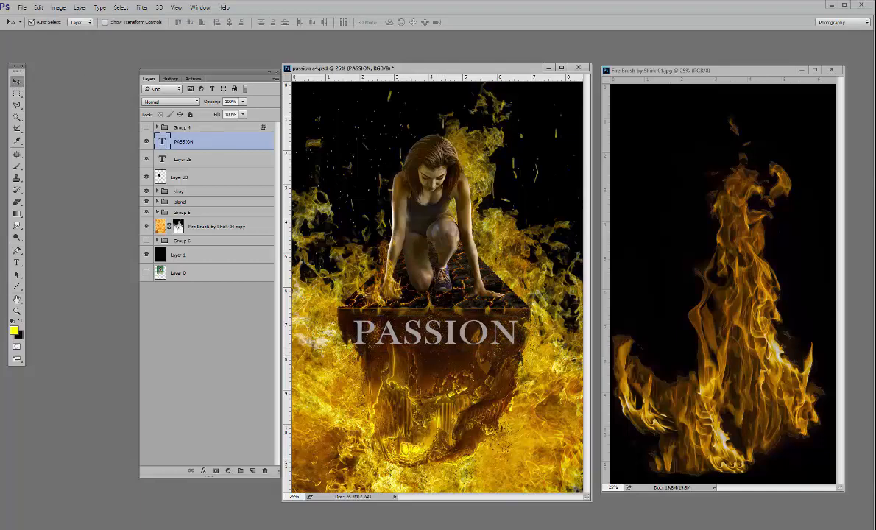
Step: Apply the Fire Shirk and Flame on Shirk layer styles one after another to the PASSION text to compare their looks
{"action": "left_click_drag", "start_coordinate": [0, 171], "coordinate": [73, 114]}
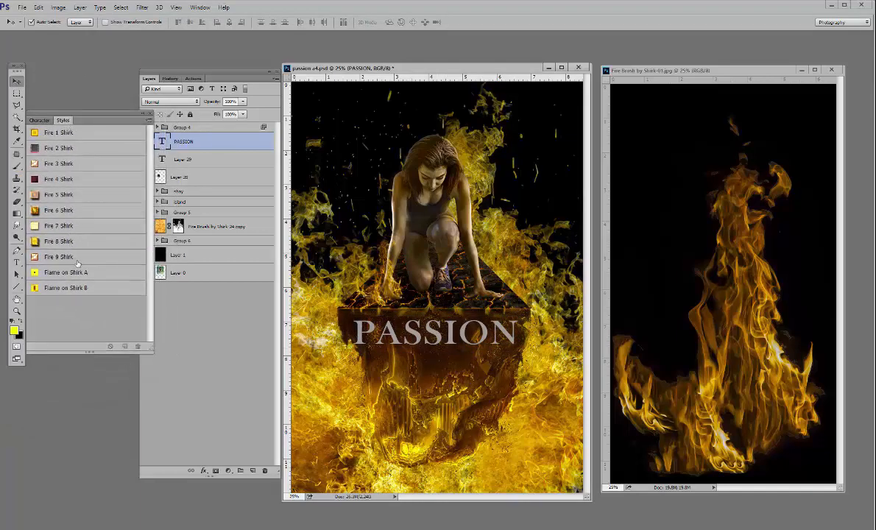
{"action": "left_click", "coordinate": [89, 136]}
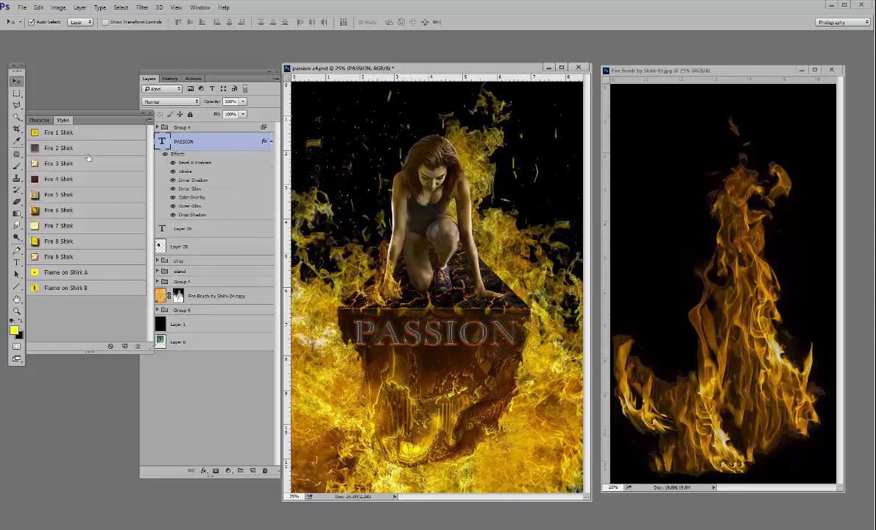
{"action": "left_click", "coordinate": [81, 160]}
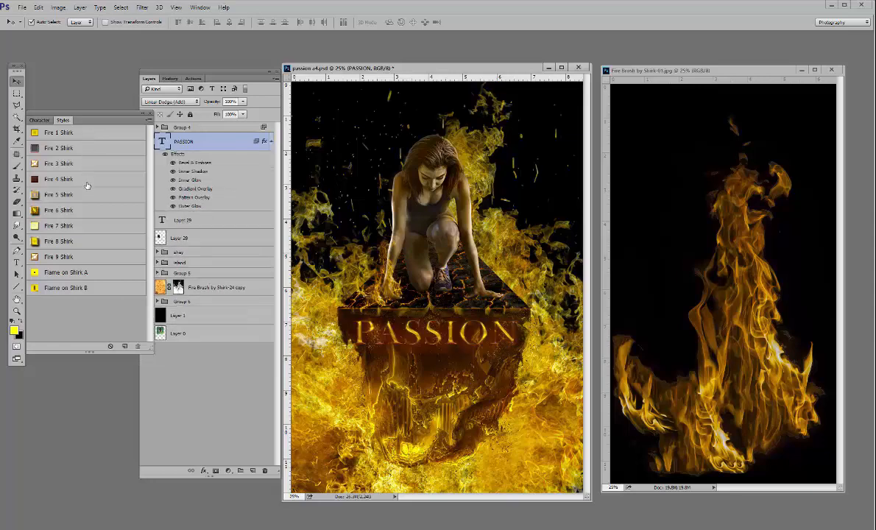
{"action": "left_click", "coordinate": [86, 186]}
{"action": "left_click", "coordinate": [90, 198]}
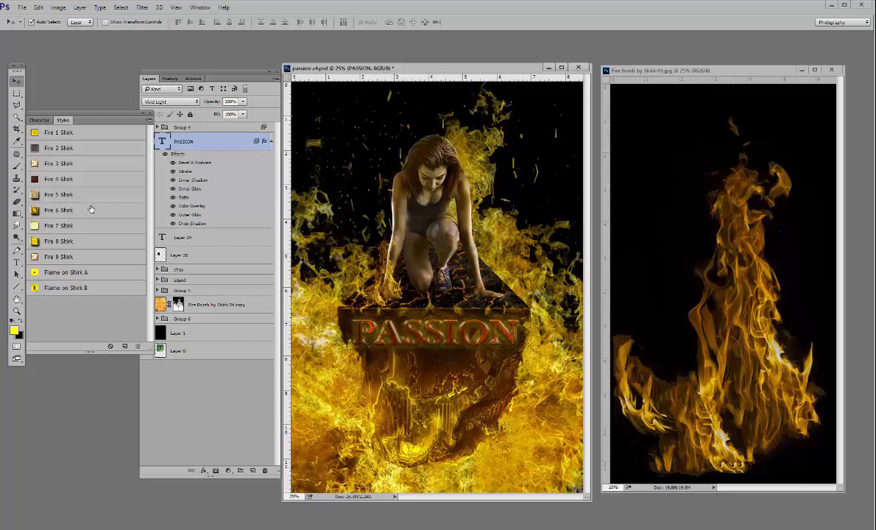
{"action": "left_click", "coordinate": [93, 212]}
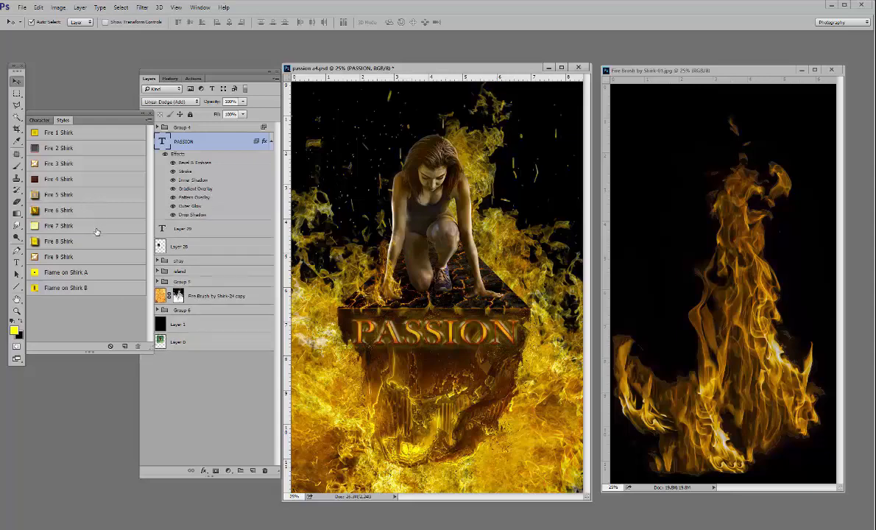
{"action": "left_click", "coordinate": [96, 232]}
{"action": "left_click", "coordinate": [98, 245]}
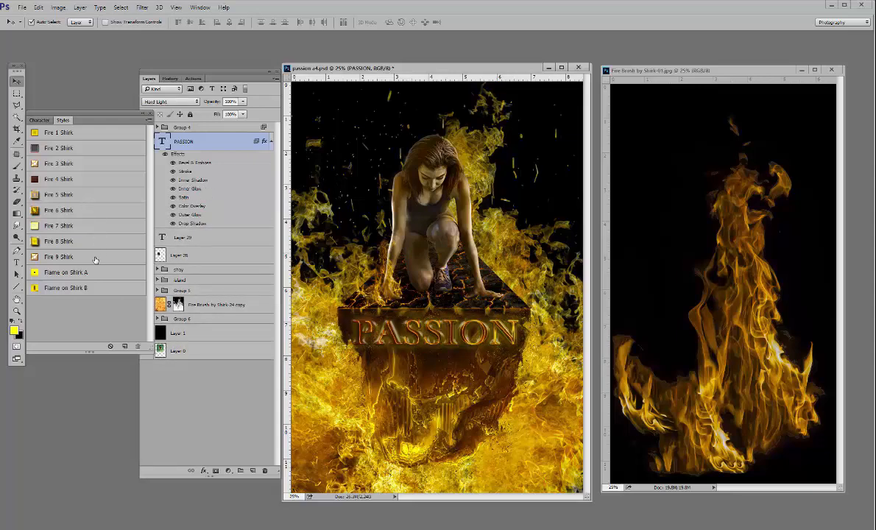
{"action": "left_click", "coordinate": [94, 262]}
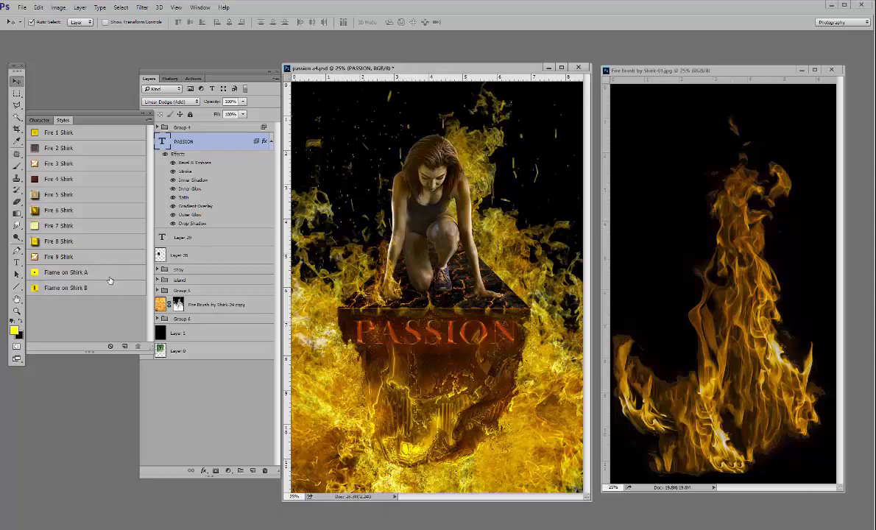
{"action": "left_click", "coordinate": [111, 288]}
{"action": "left_click", "coordinate": [103, 272]}
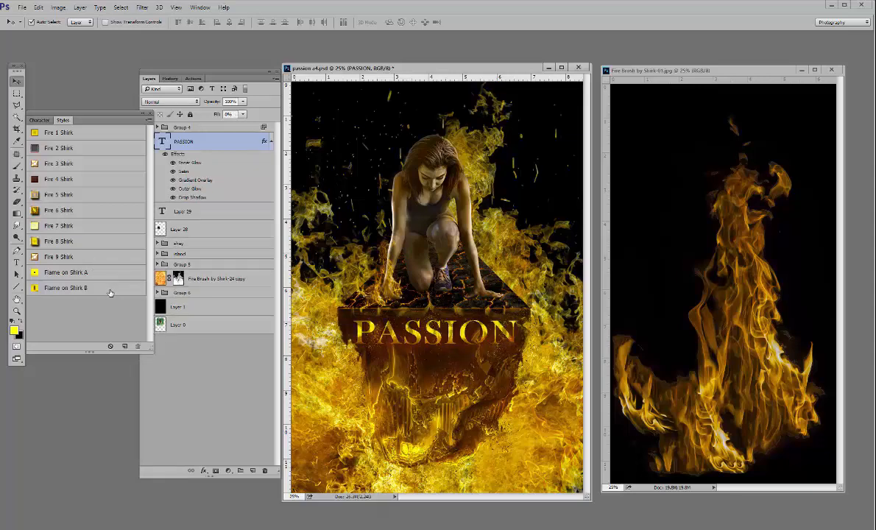
{"action": "left_click", "coordinate": [83, 153]}
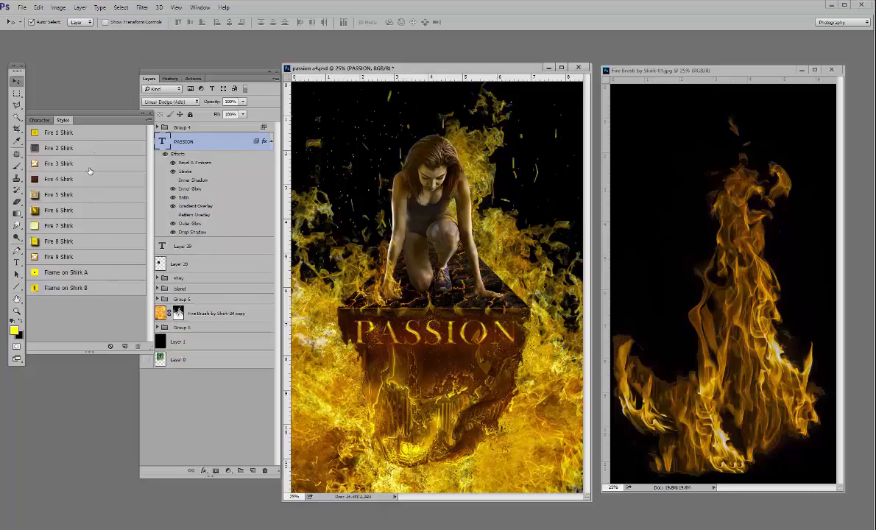